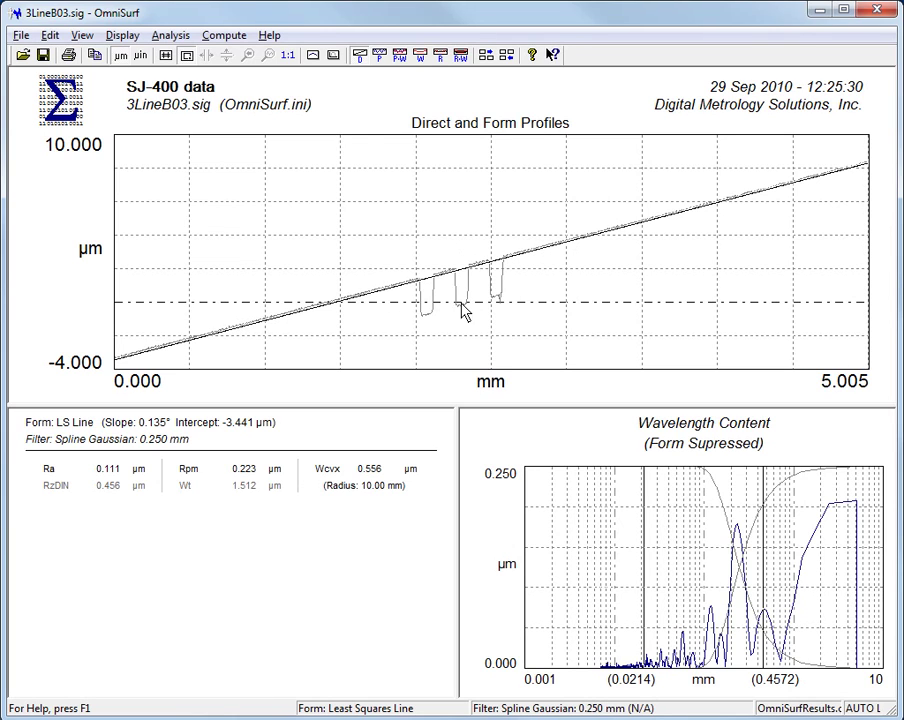
Show the measurement cursors, spread the height cursors to plot top and bottom, and make positions relative
click(166, 55)
drag(366, 350, 384, 345)
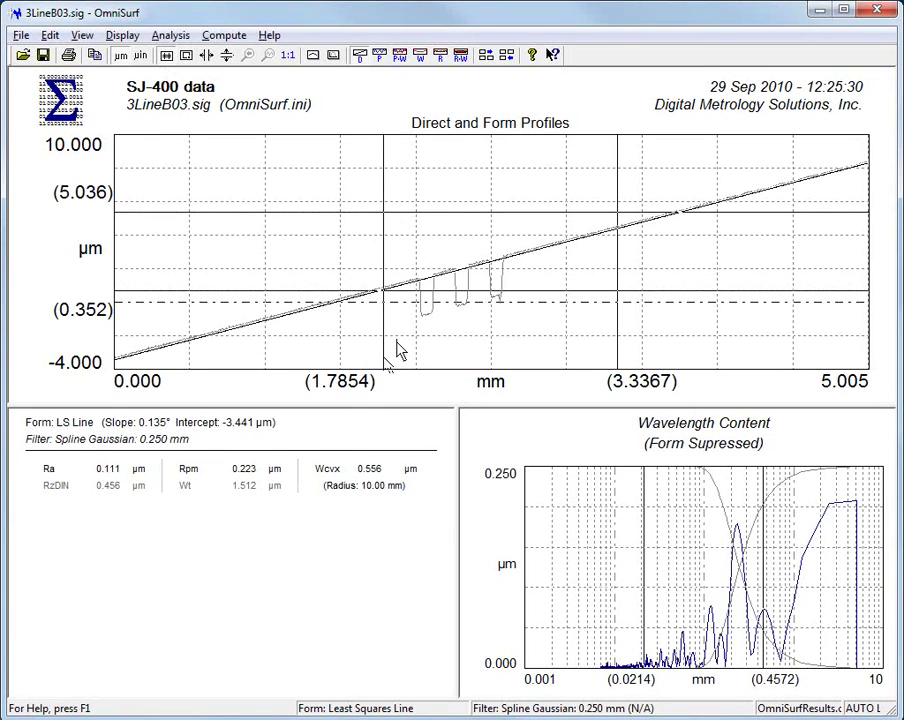
drag(450, 291, 462, 368)
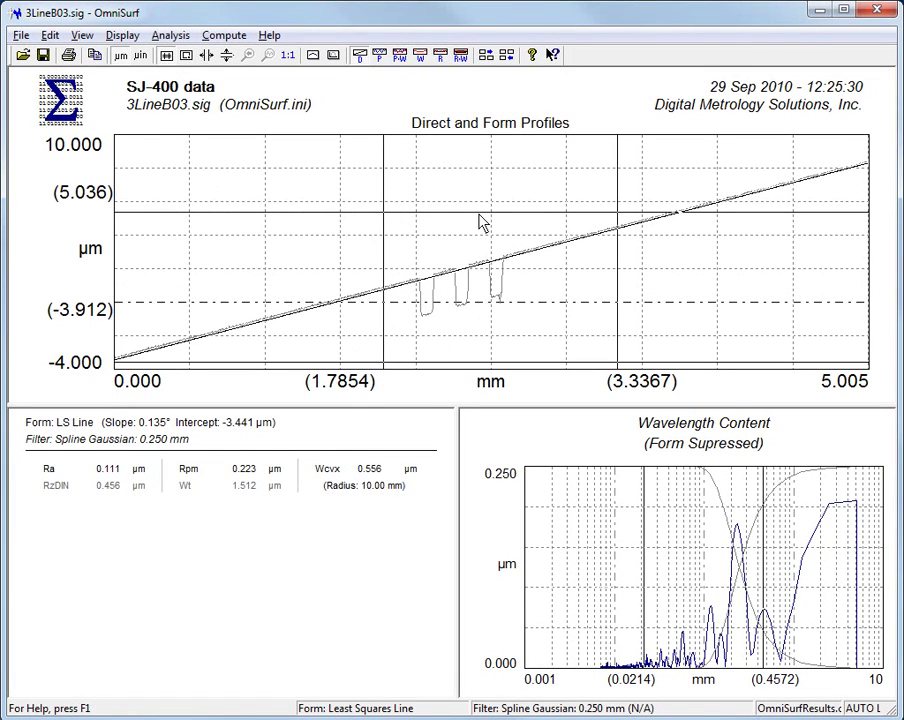
drag(474, 214, 490, 148)
drag(392, 350, 417, 349)
click(360, 388)
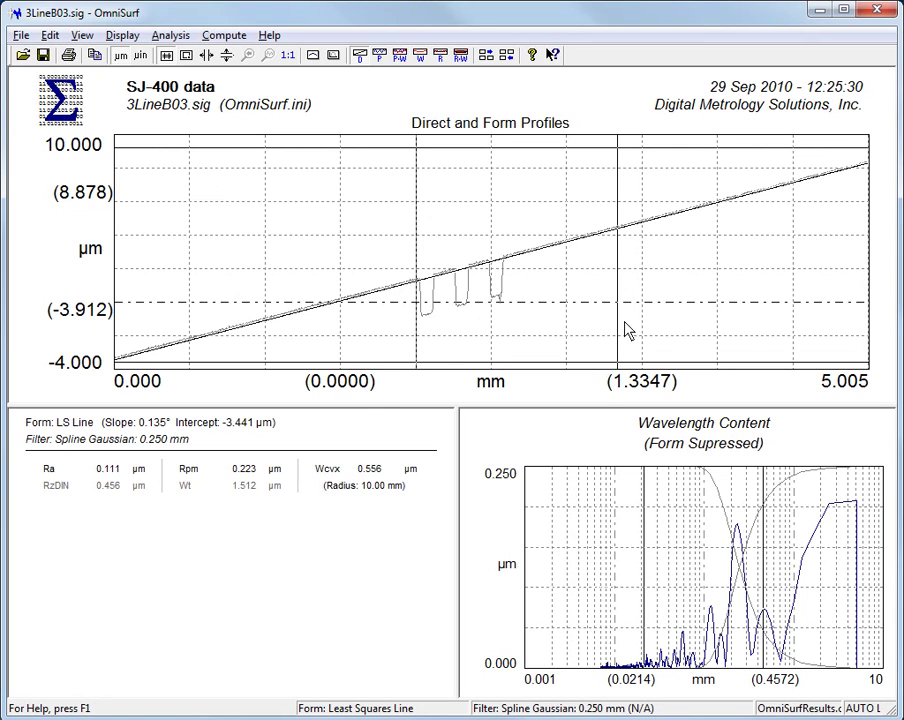
Place the vertical cursors at −1.2059 and 0.6088 mm, bracketing all three grooves with flat surface
drag(620, 326, 509, 336)
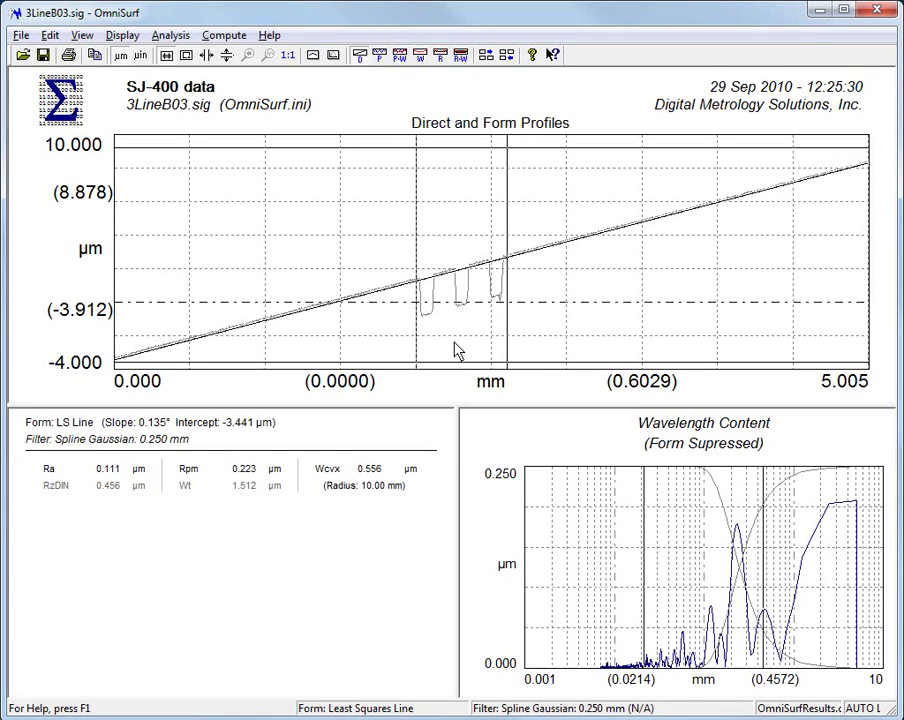
drag(414, 340, 328, 352)
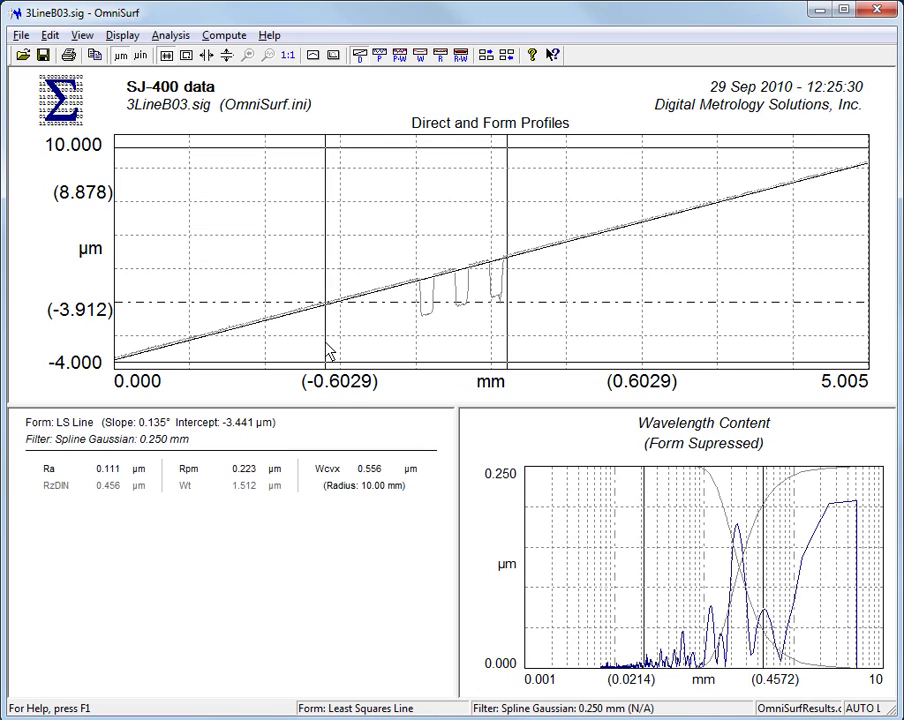
click(658, 384)
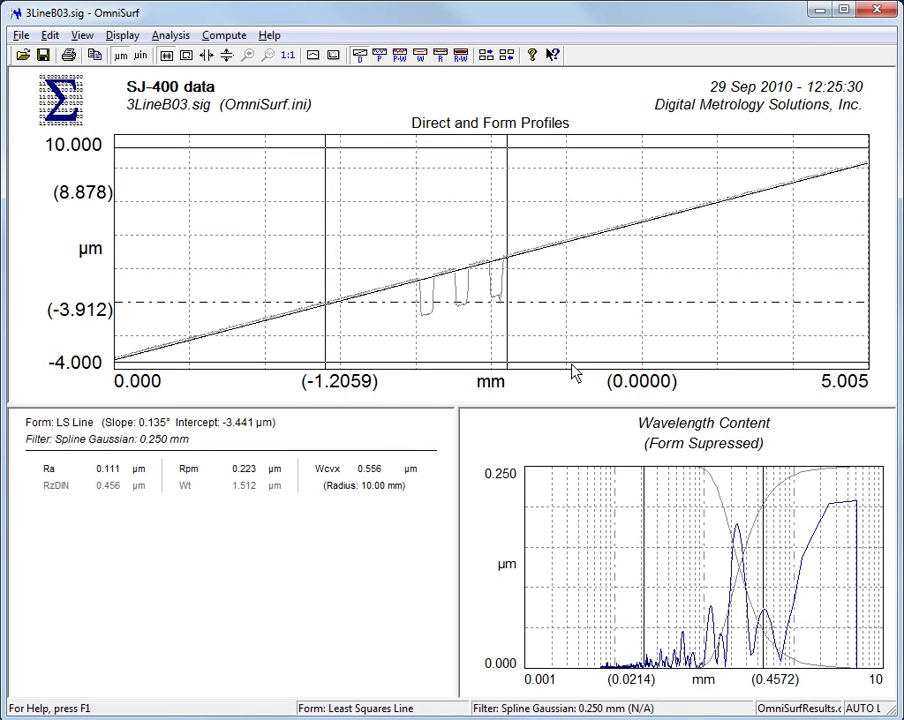
mouse_move(513, 349)
mouse_down()
mouse_move(620, 346)
mouse_move(601, 346)
mouse_up()
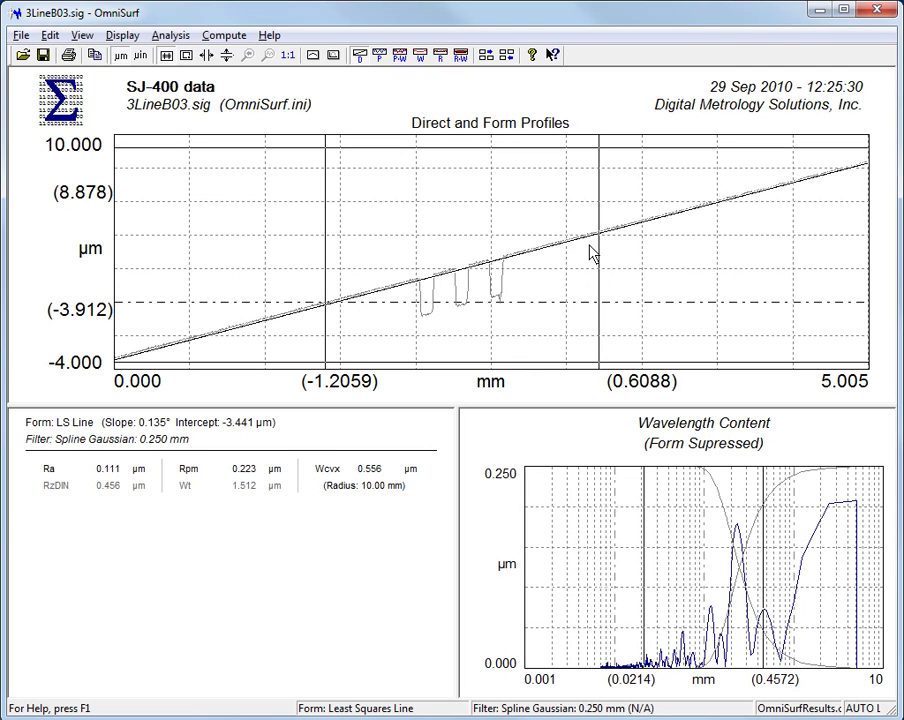
Compute only between the X cursors and display the primary profile, giving Ra 0.269 µm
click(224, 35)
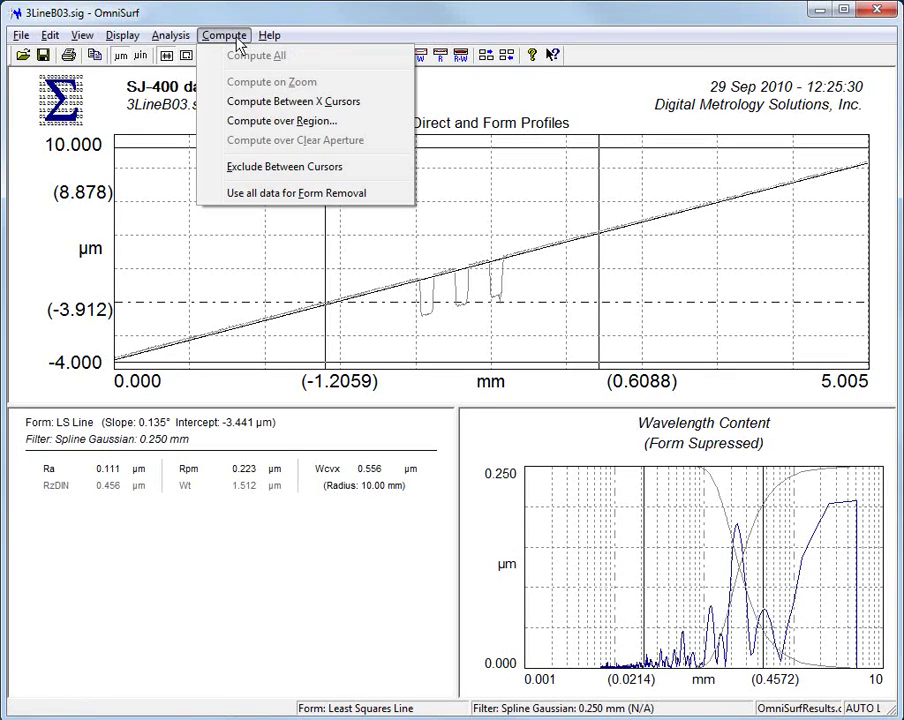
click(264, 102)
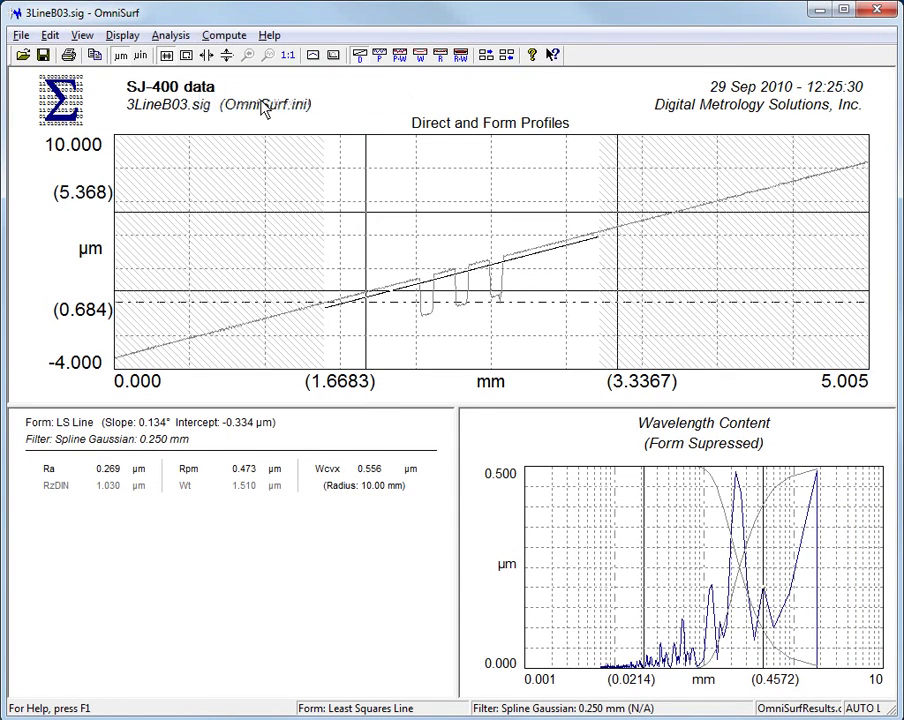
click(380, 55)
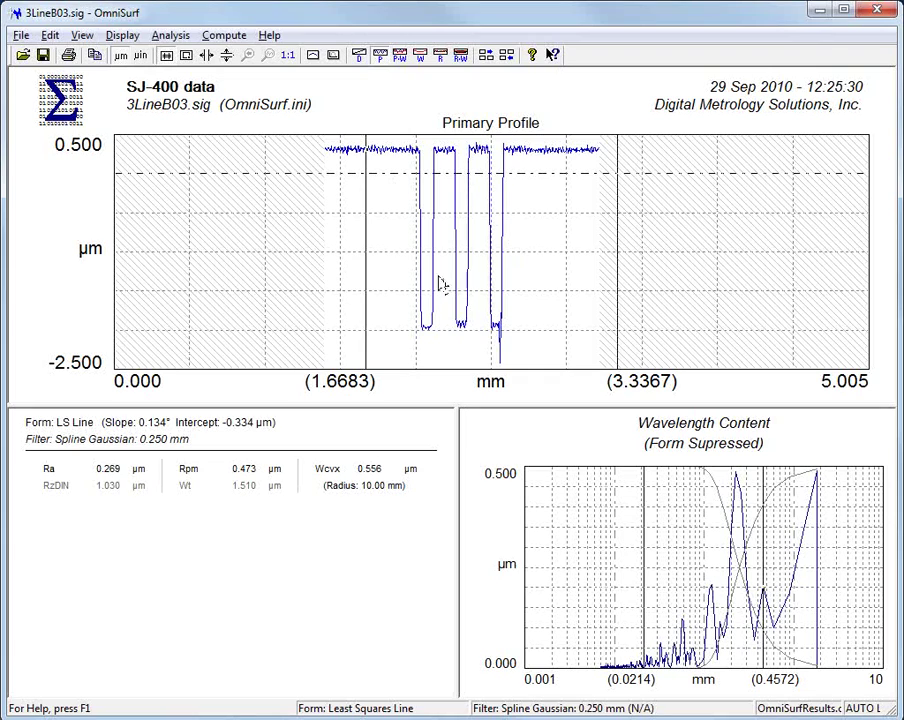
Move the cursors tightly around the grooves (1.6683–3.3367 mm) and exclude that span from the form fit
drag(366, 294, 420, 302)
drag(612, 295, 511, 302)
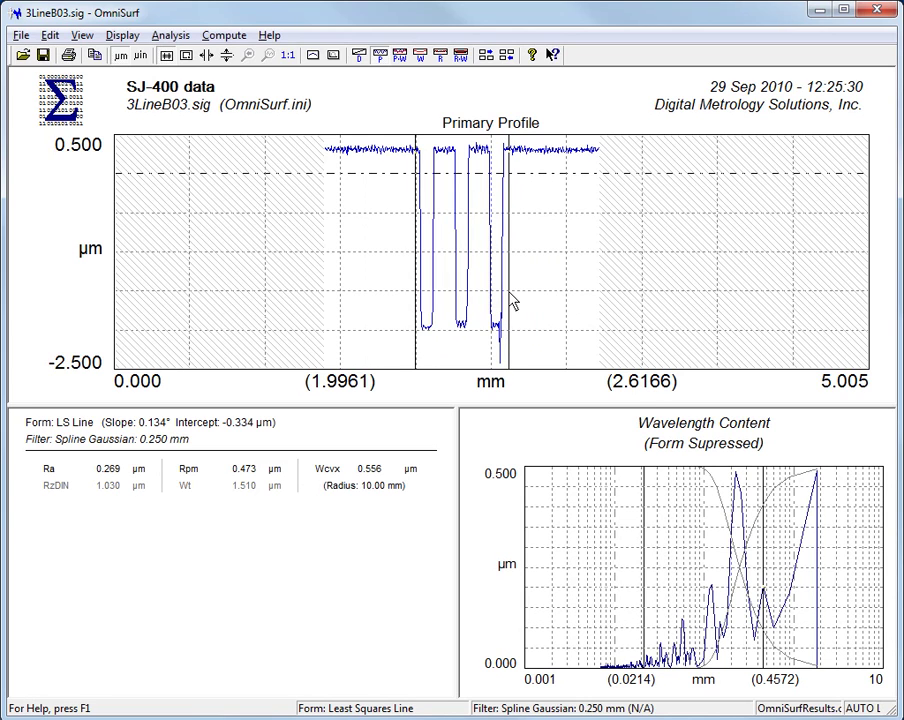
click(238, 42)
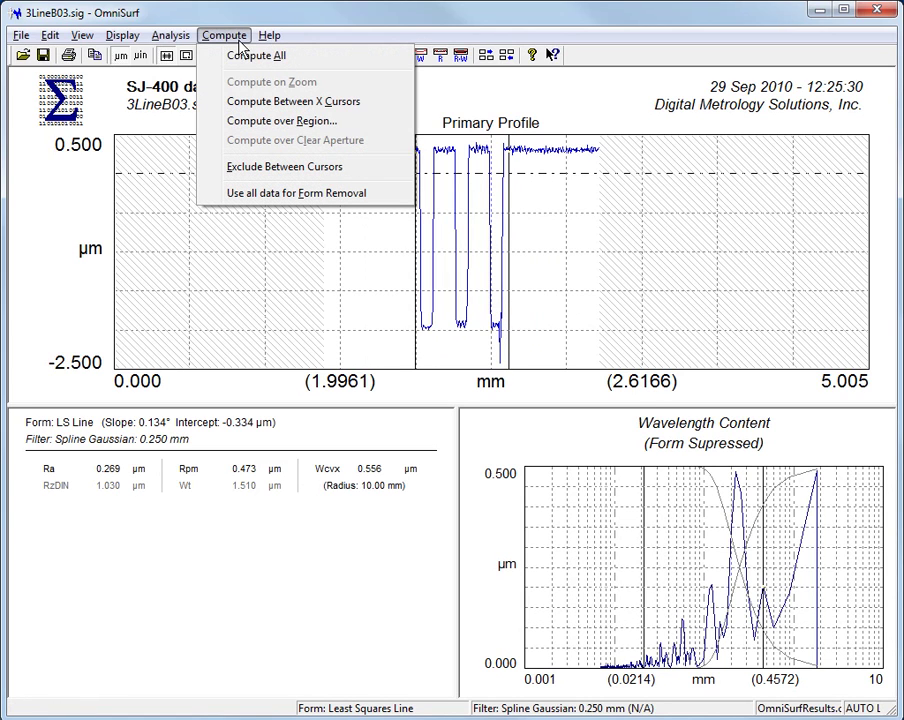
click(259, 176)
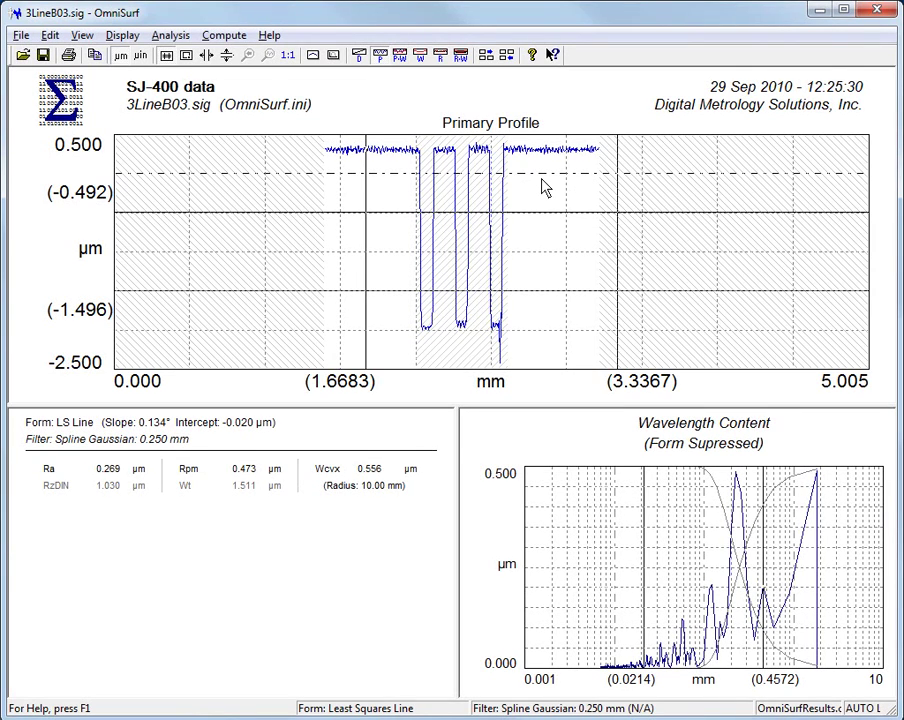
Bring both height cursors up near the surface and read heights relative to the upper cursor
drag(534, 212, 560, 146)
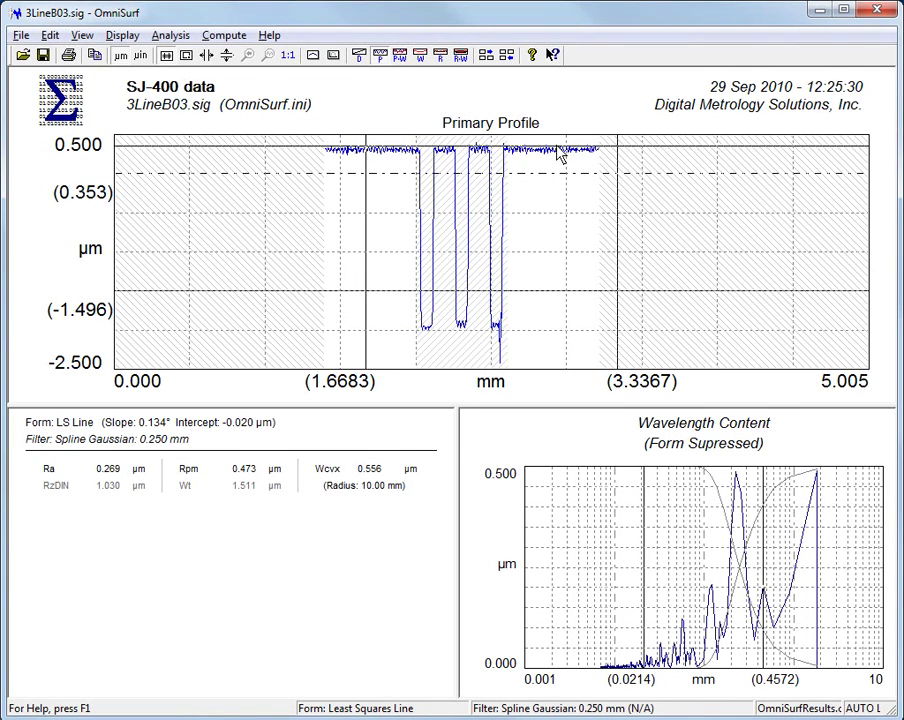
mouse_move(524, 296)
mouse_down()
mouse_move(545, 167)
mouse_move(551, 218)
mouse_up()
mouse_move(553, 146)
mouse_down()
mouse_move(550, 165)
mouse_move(552, 147)
mouse_up()
click(86, 199)
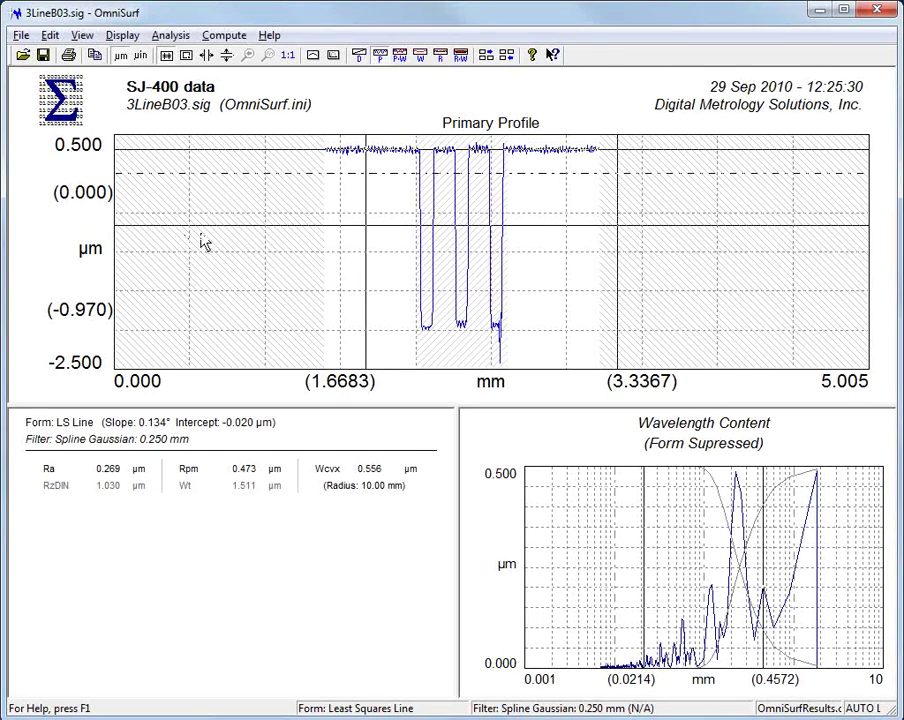
Zoom in on the flat surface left of the grooves, set the upper height cursor on it, then return to the full 0–5.005 mm view
click(187, 56)
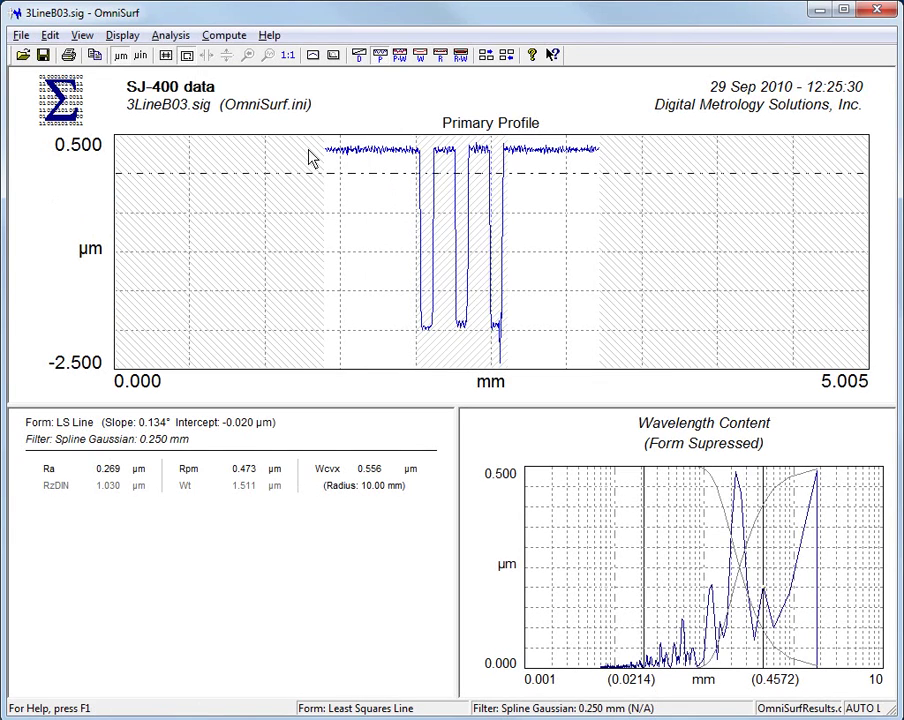
drag(319, 143, 395, 168)
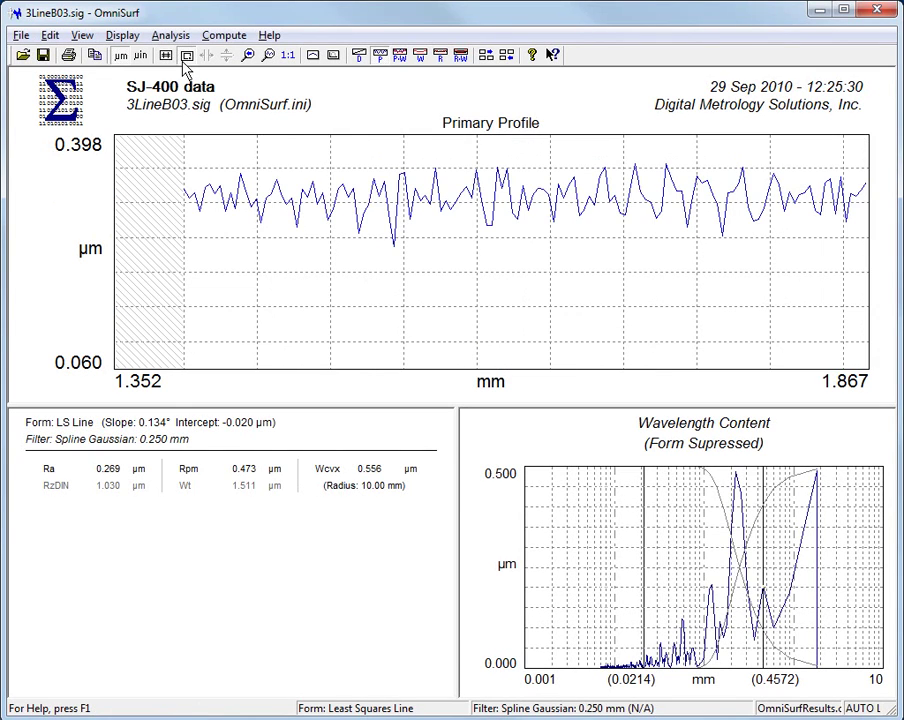
click(167, 55)
mouse_move(196, 214)
mouse_down()
mouse_move(208, 199)
mouse_move(218, 207)
mouse_up()
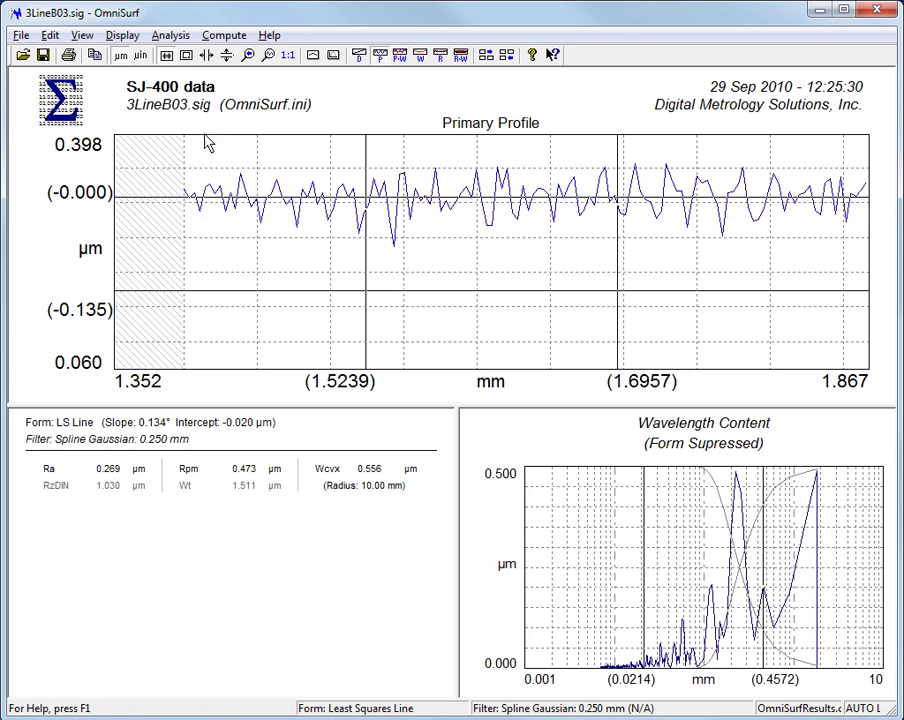
click(186, 55)
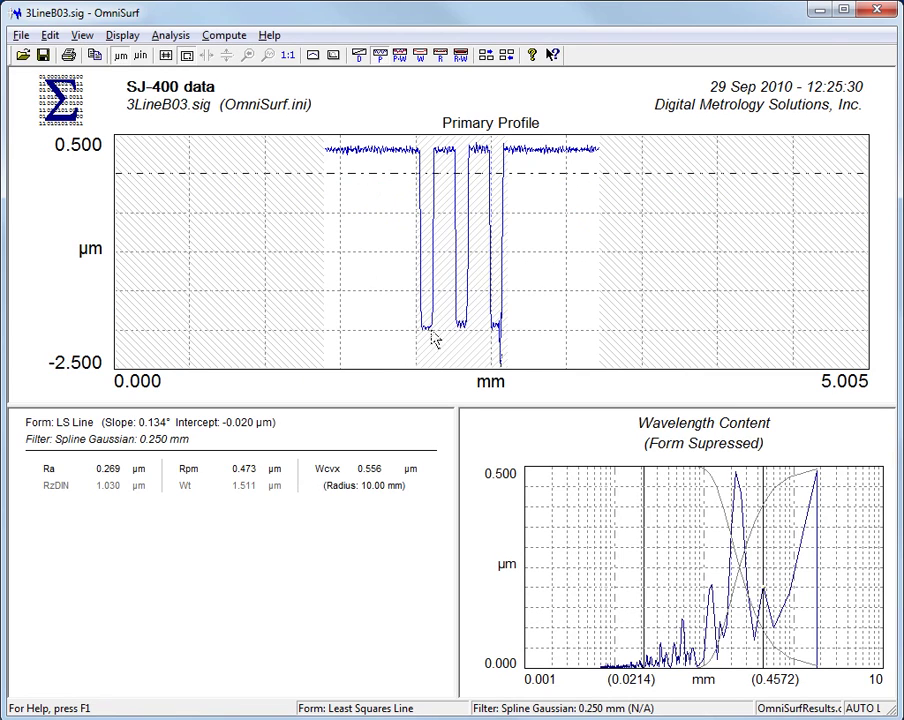
Zoom onto the central groove floor (2.195–2.435 mm) and drag both height cursors onto it
mouse_move(440, 302)
mouse_down()
mouse_move(484, 347)
mouse_move(483, 337)
mouse_up()
click(166, 55)
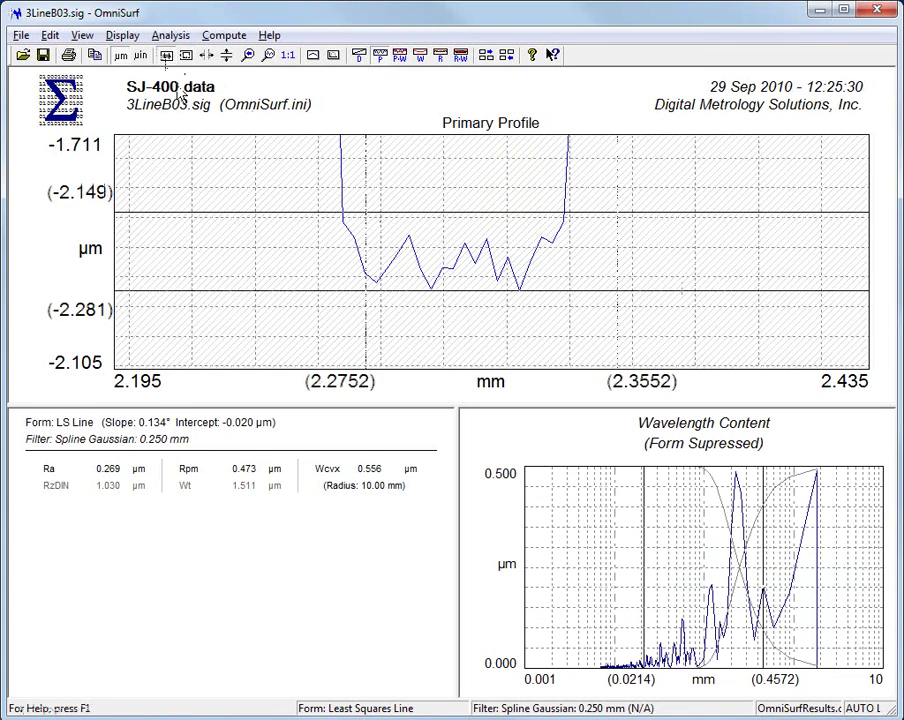
drag(296, 318, 306, 341)
drag(318, 213, 318, 266)
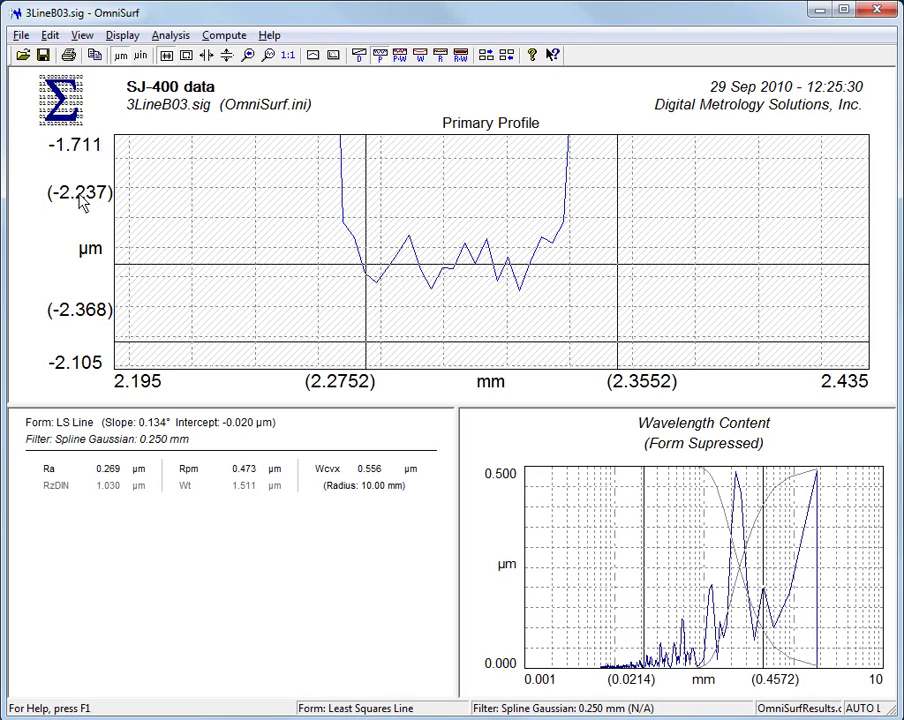
In full view, zero the upper cursor on the top surface and set the lower cursor at the groove bottom, about −2.222 µm
click(269, 56)
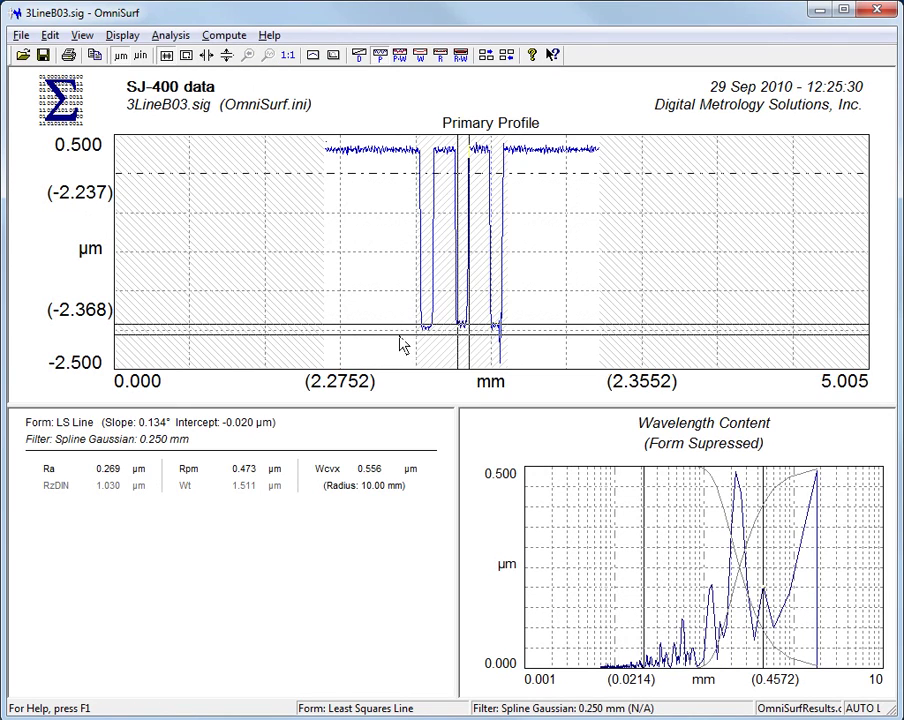
drag(404, 330, 423, 160)
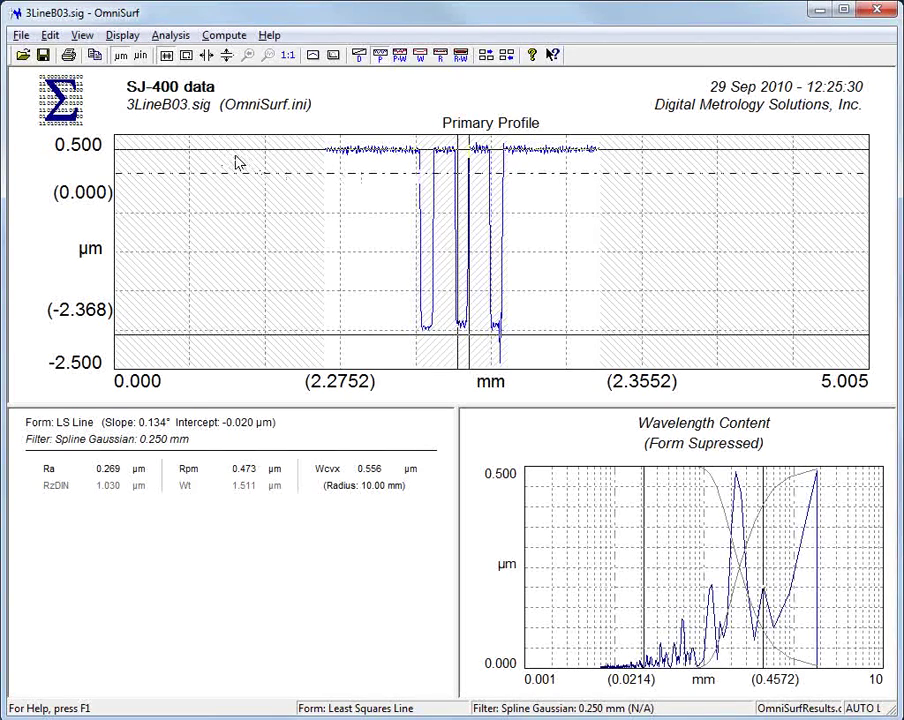
drag(494, 333, 504, 330)
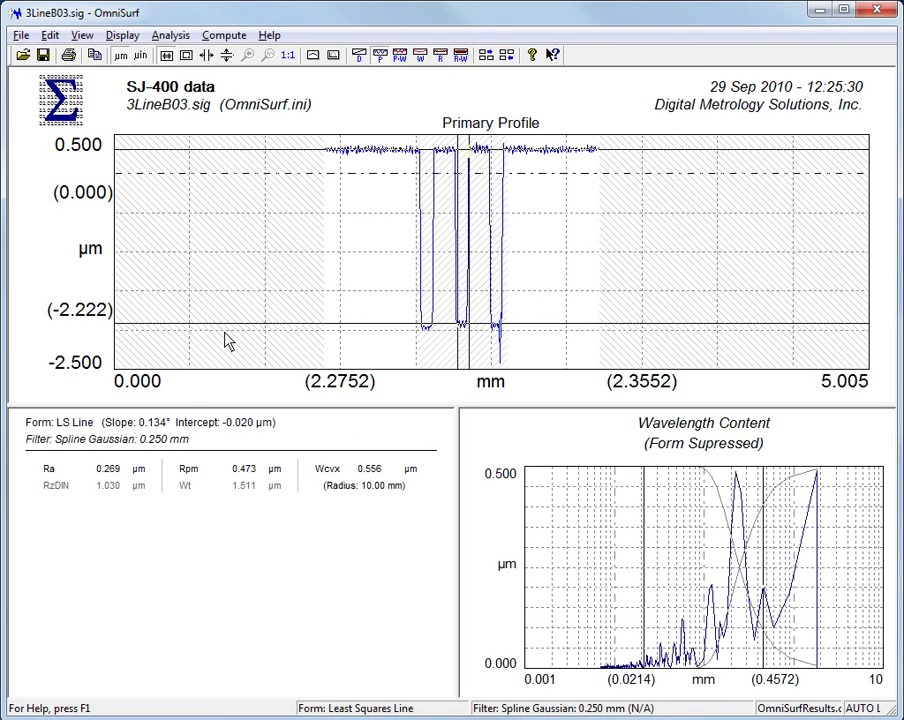
drag(226, 341, 232, 333)
Re-zoom on the central groove floor (2.172–2.453 mm) with height cursors reading −2.105 and −2.324 µm
click(186, 54)
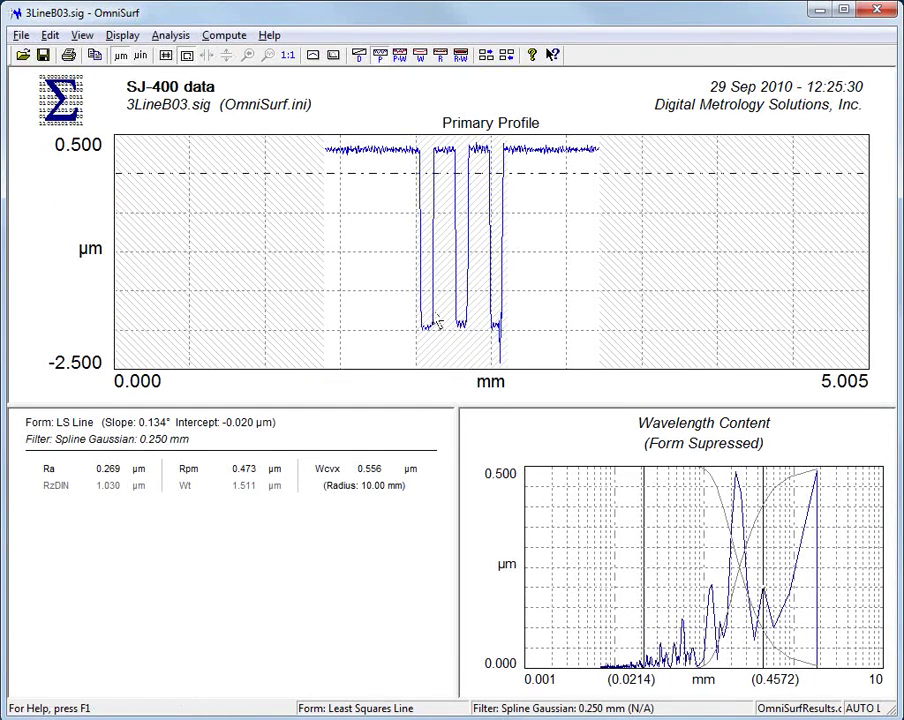
drag(442, 307, 485, 331)
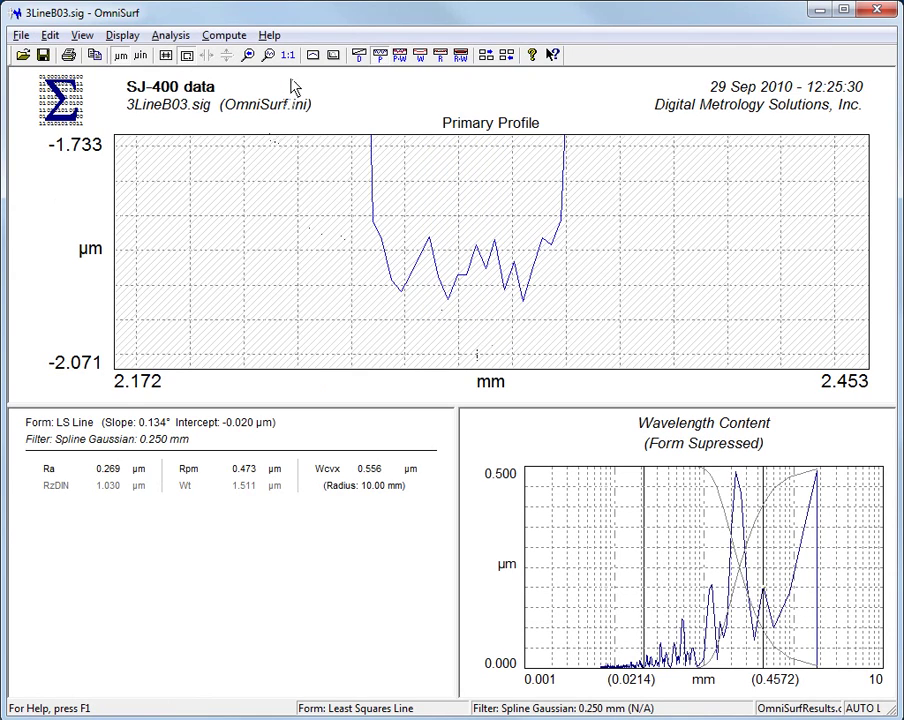
click(166, 54)
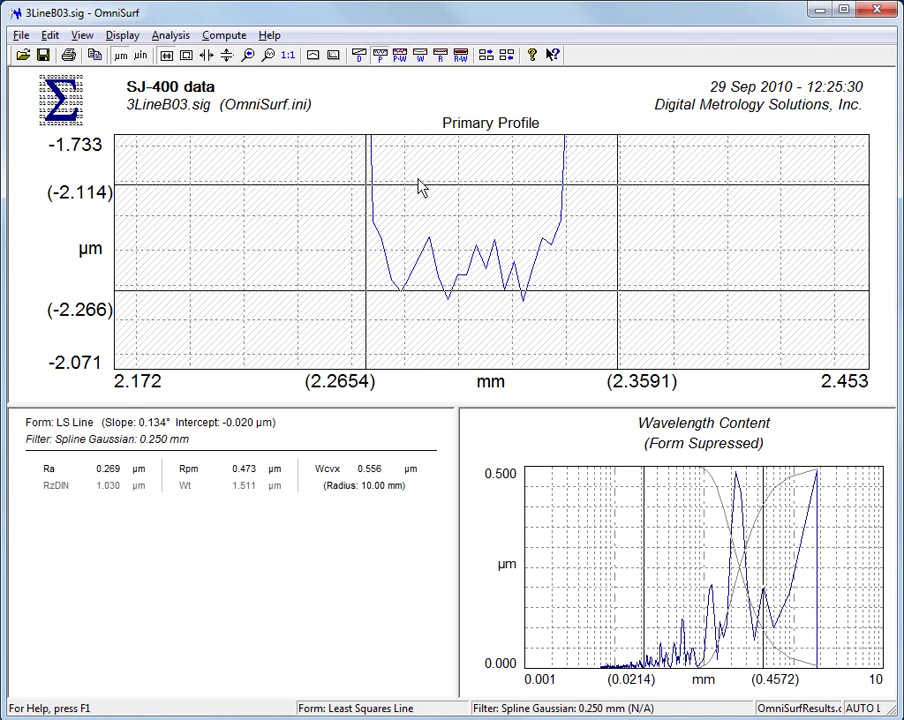
drag(420, 188, 422, 181)
mouse_move(426, 296)
mouse_down()
mouse_move(438, 254)
mouse_move(444, 306)
mouse_move(463, 283)
mouse_move(470, 240)
mouse_move(476, 296)
mouse_move(472, 242)
mouse_move(470, 258)
mouse_move(512, 334)
mouse_up()
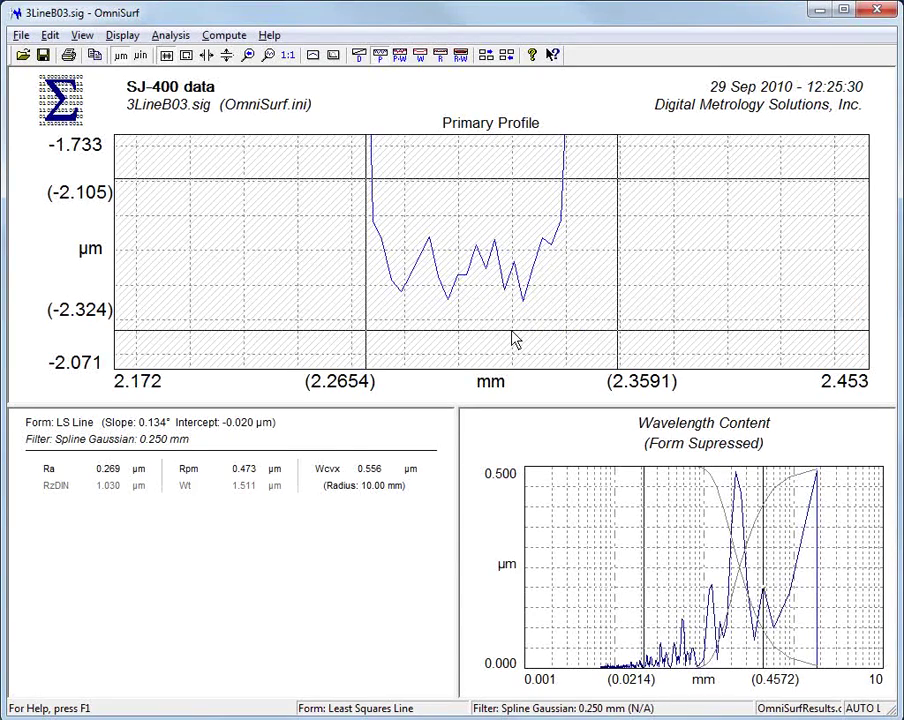